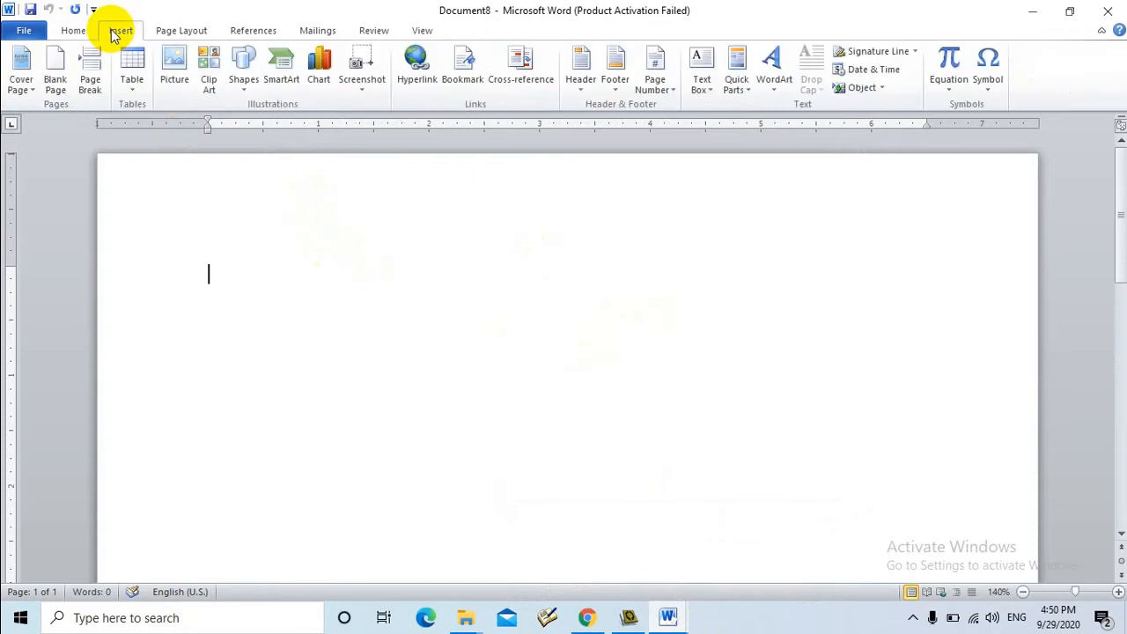
{"action": "left_click", "coordinate": [88, 32]}
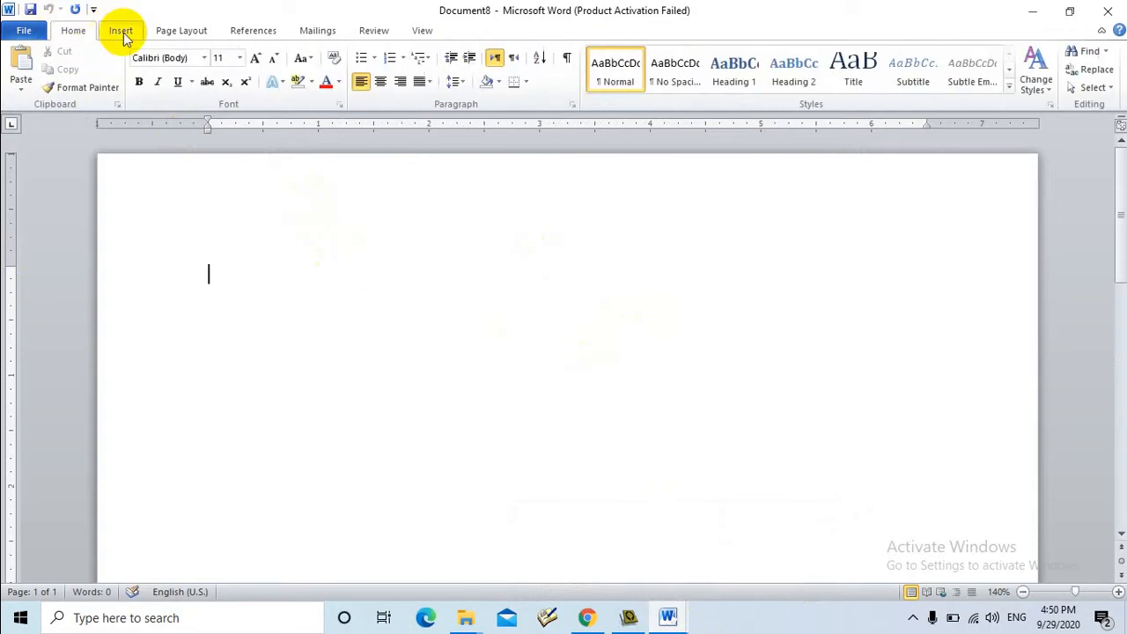
{"action": "left_click", "coordinate": [122, 35]}
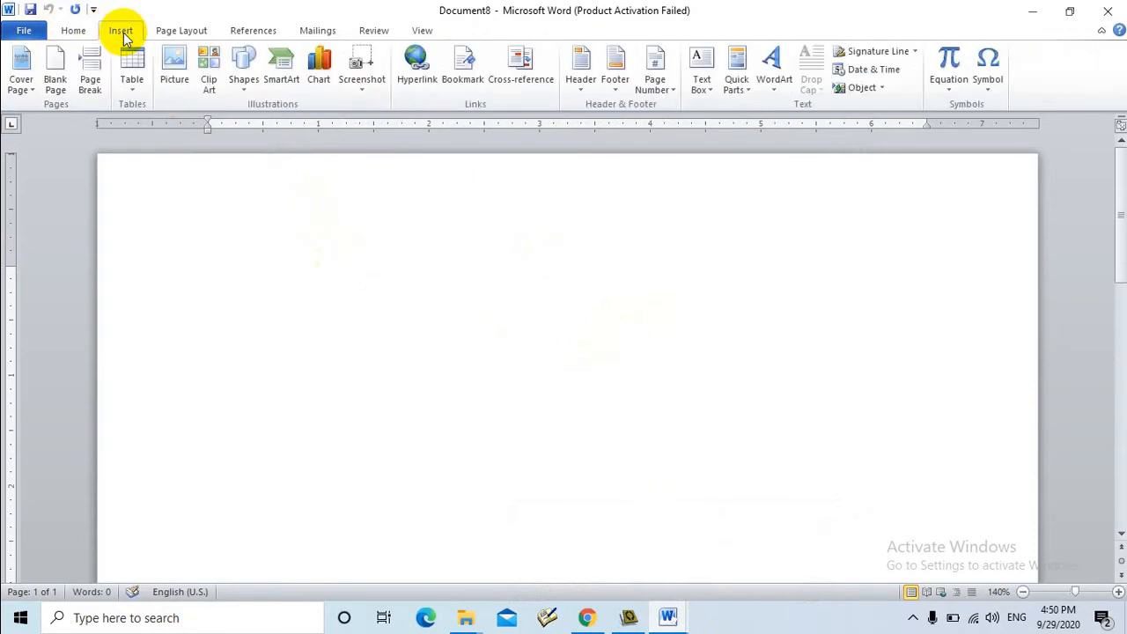
{"action": "left_click", "coordinate": [133, 92]}
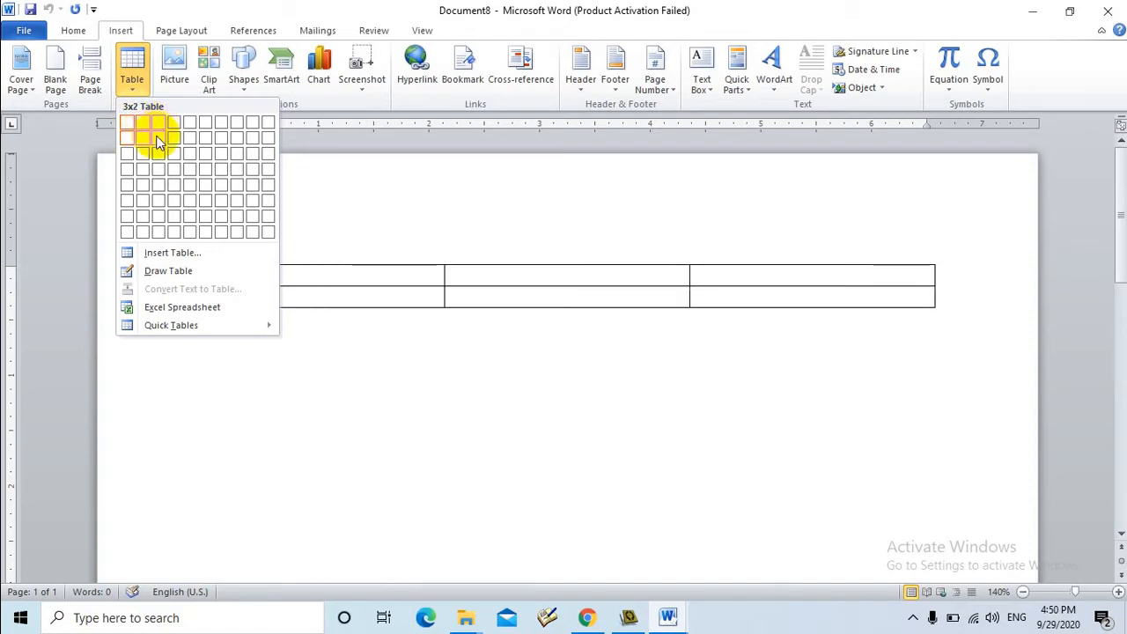
{"action": "left_click", "coordinate": [175, 253]}
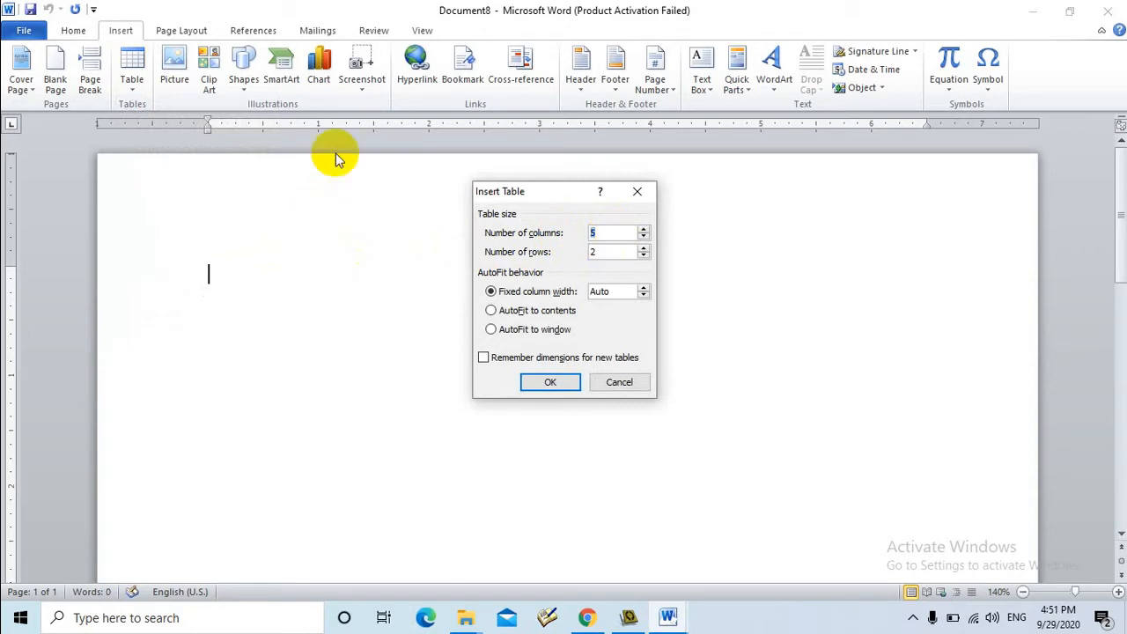
{"action": "left_click", "coordinate": [643, 191]}
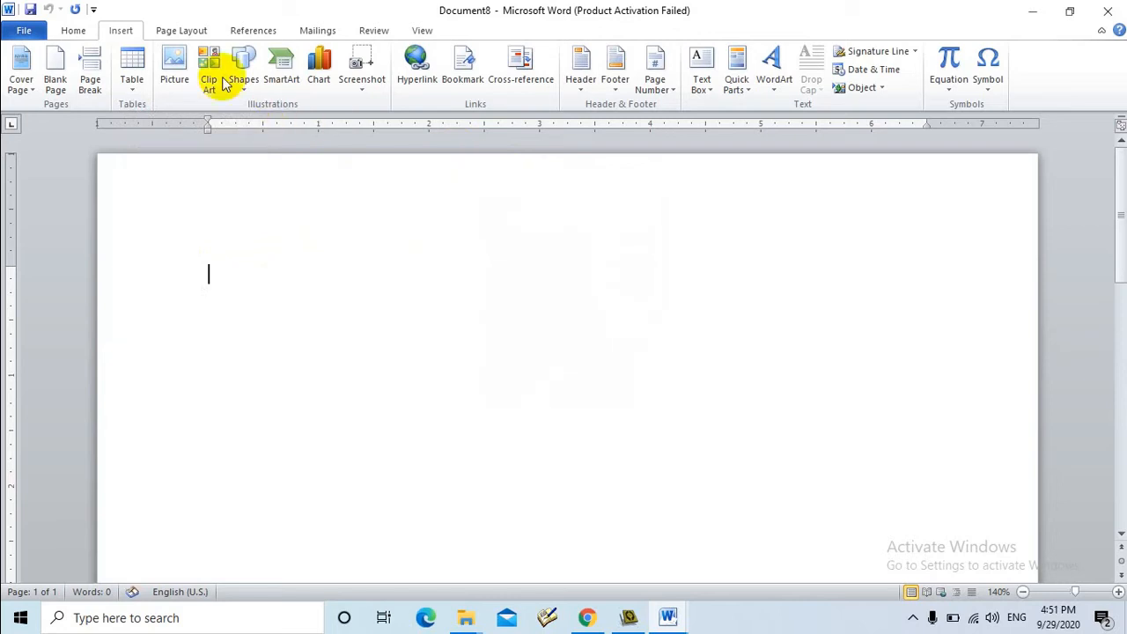
- Insert a 4x4 table and fill its header row with No, names, physics and biology
{"action": "left_click", "coordinate": [132, 88]}
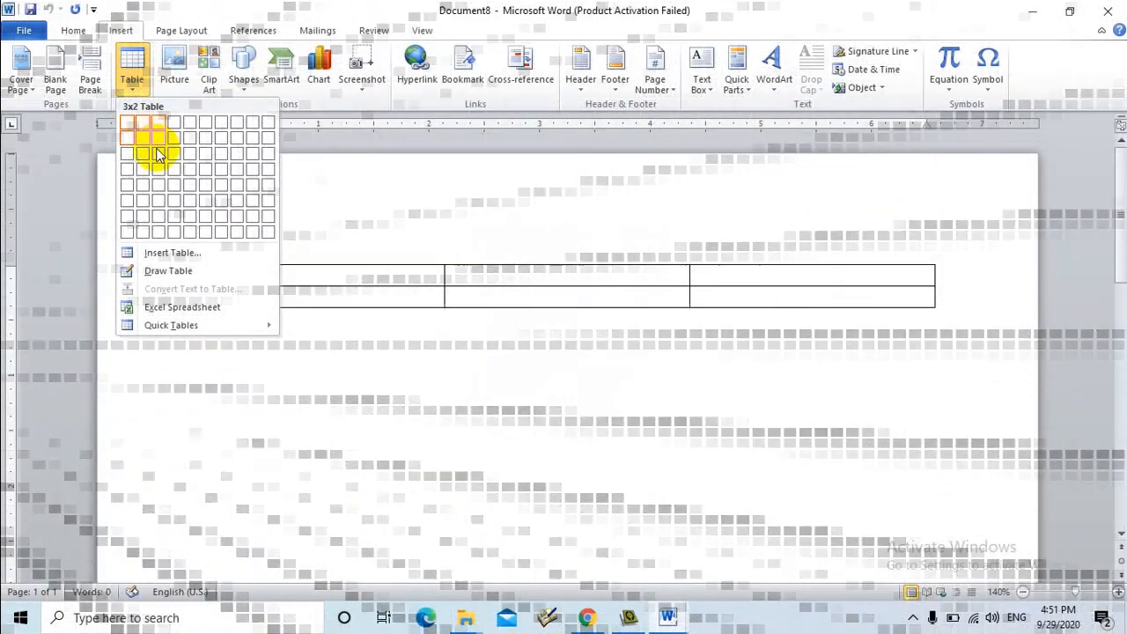
{"action": "left_click", "coordinate": [179, 168]}
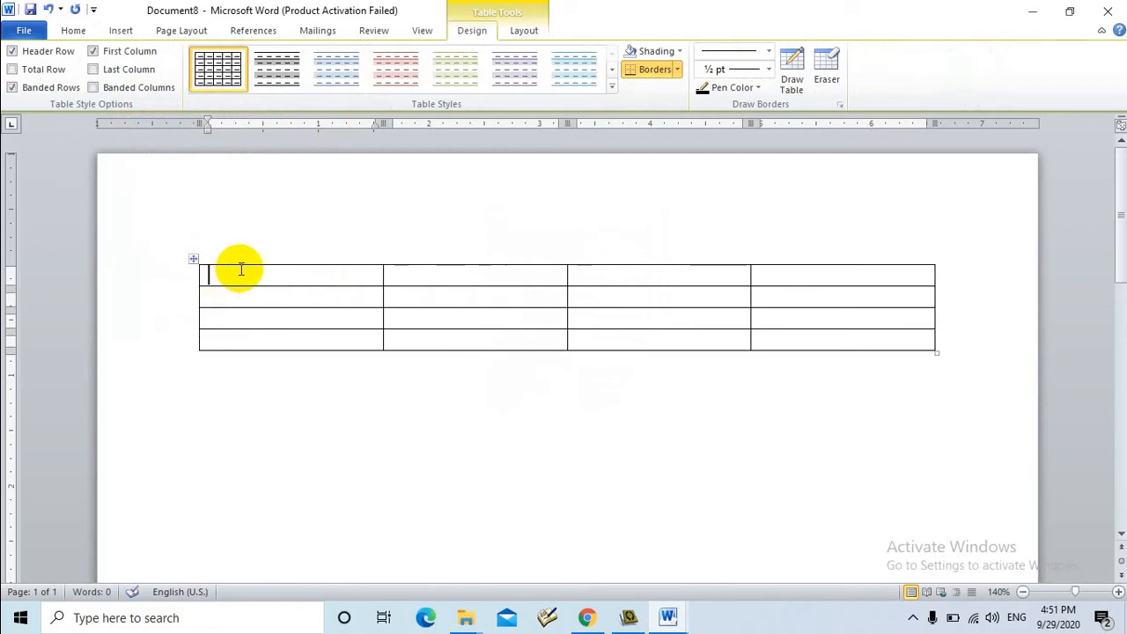
{"action": "type", "text": "no"}
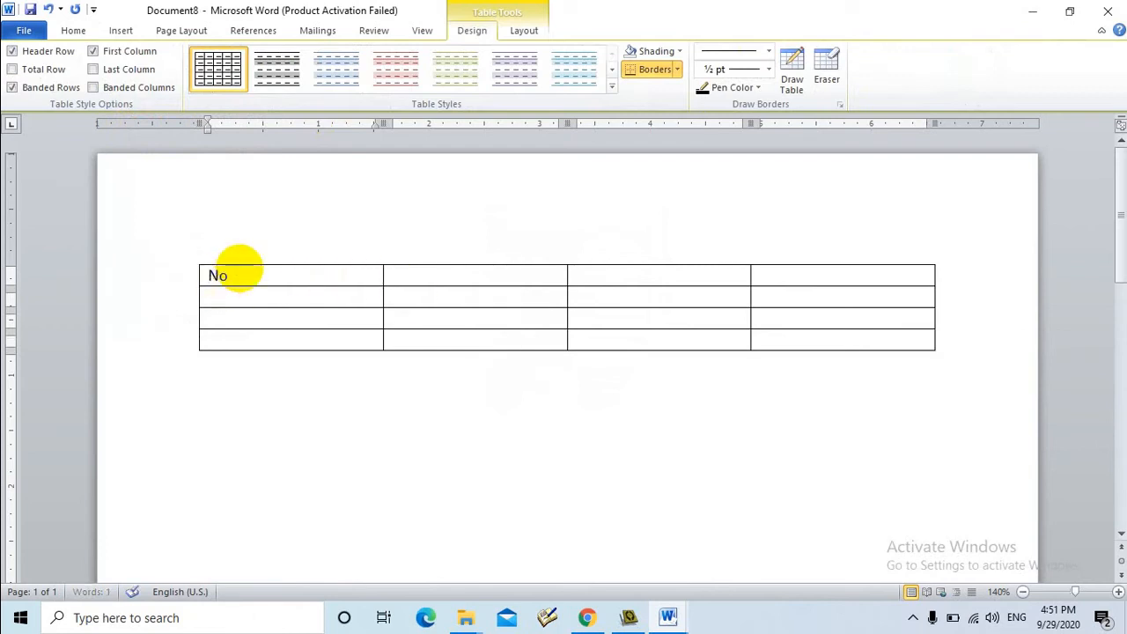
{"action": "left_click", "coordinate": [467, 284]}
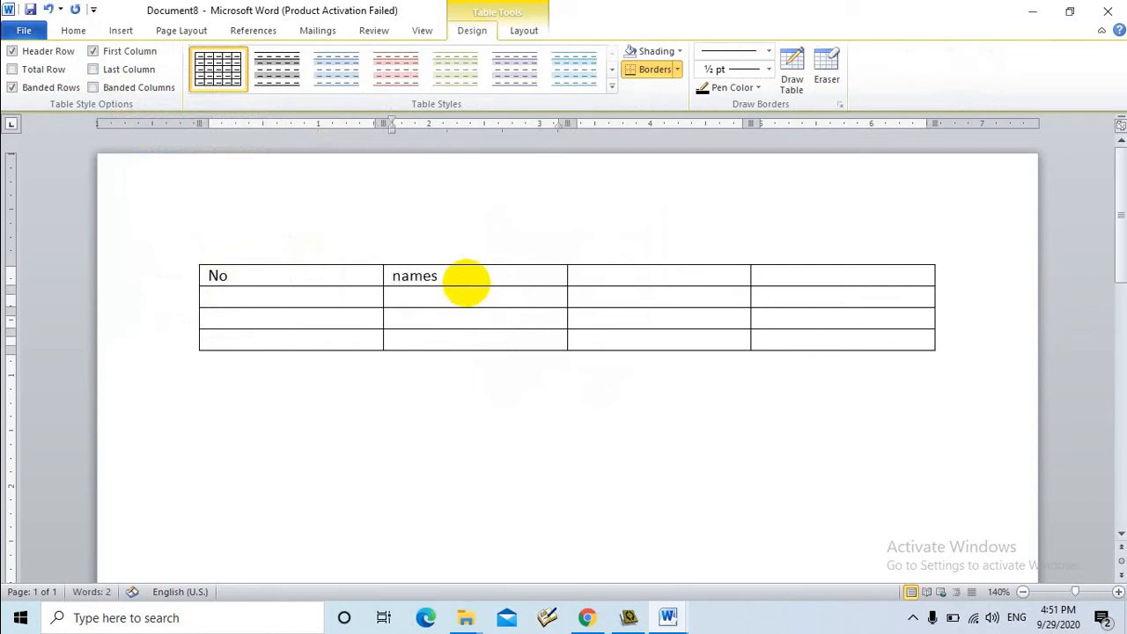
{"action": "left_click", "coordinate": [623, 280]}
{"action": "type", "text": "fa"}
{"action": "type", "text": "m"}
{"action": "key", "text": "BackSpace"}
{"action": "type", "text": "physics"}
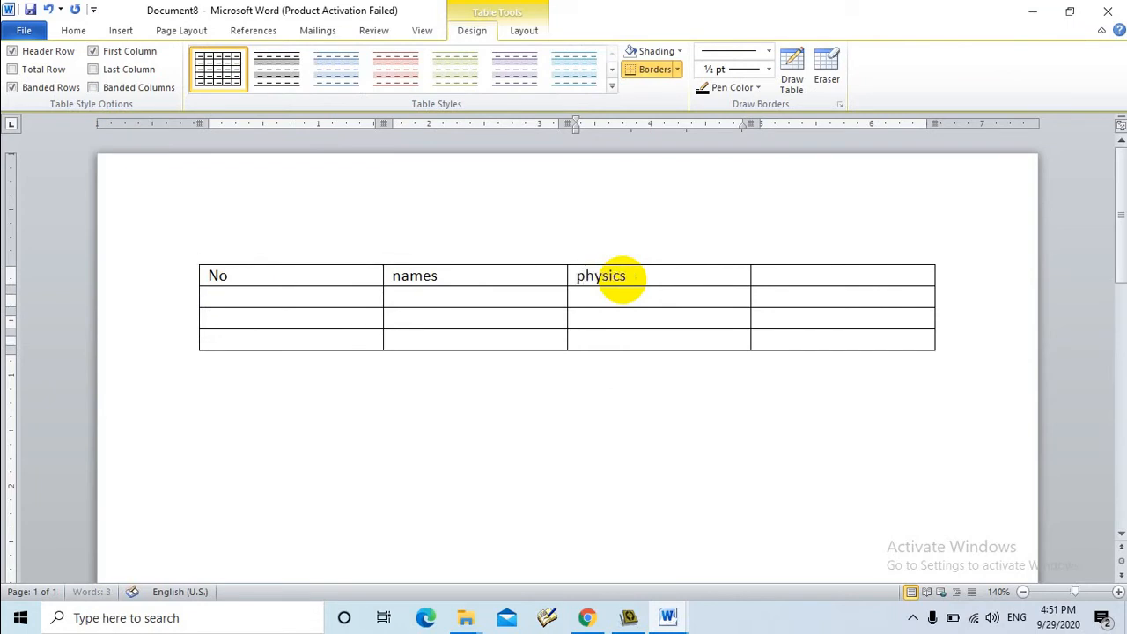
{"action": "left_click", "coordinate": [797, 272]}
{"action": "type", "text": "biology"}
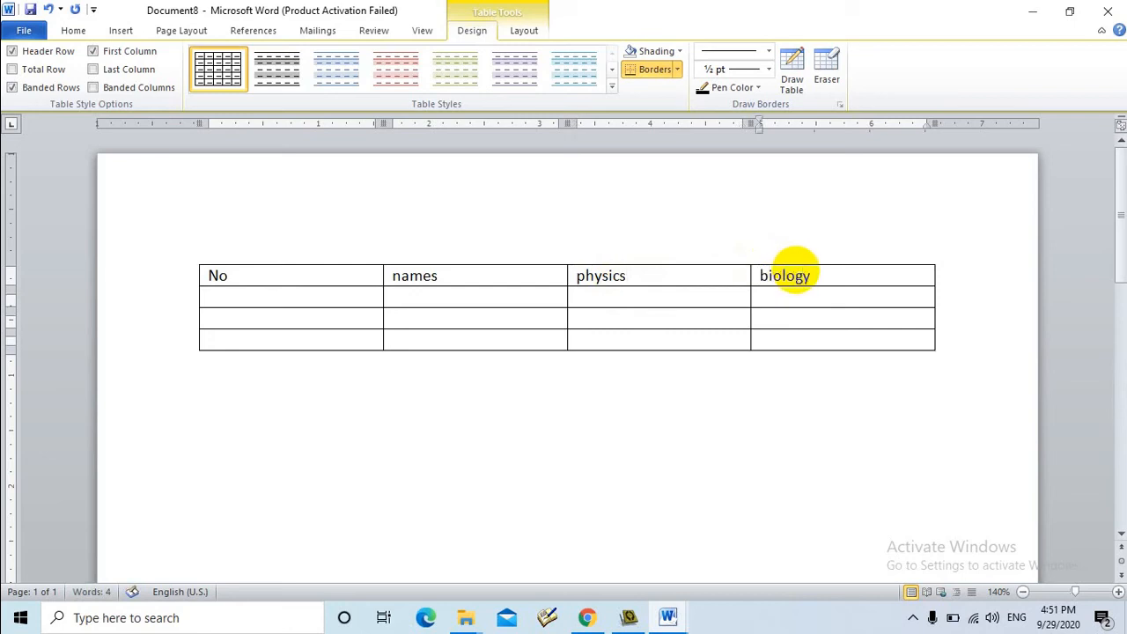
- Number the three rows under the No heading as 1., 2. and 3
{"action": "left_click", "coordinate": [274, 298]}
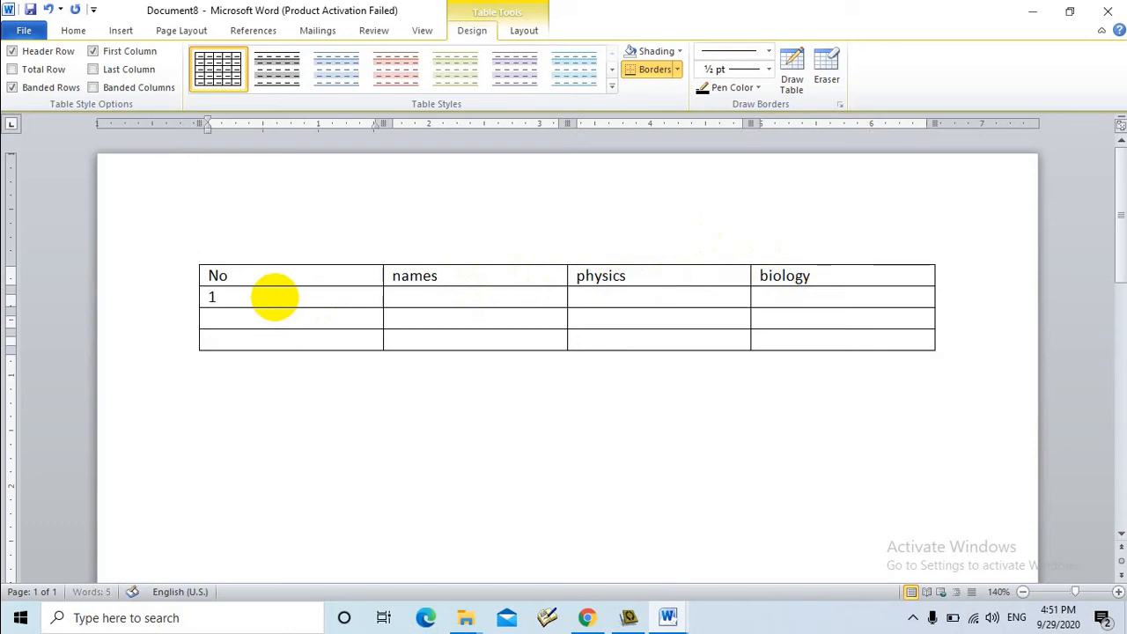
{"action": "type", "text": "1."}
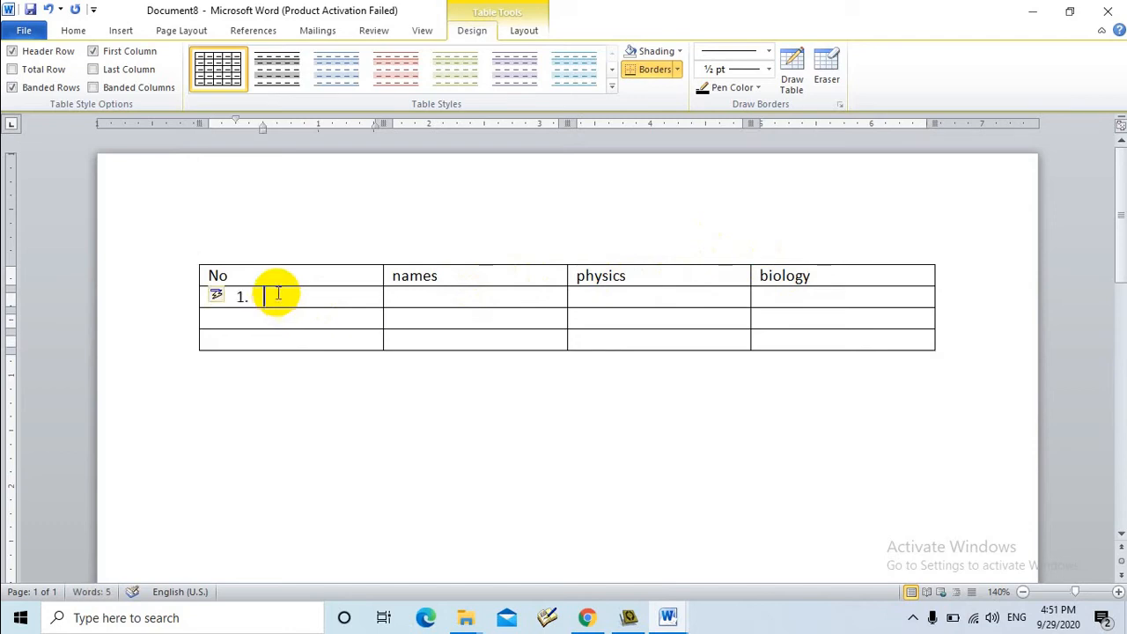
{"action": "left_click", "coordinate": [289, 317]}
{"action": "type", "text": "2."}
{"action": "left_click", "coordinate": [292, 344]}
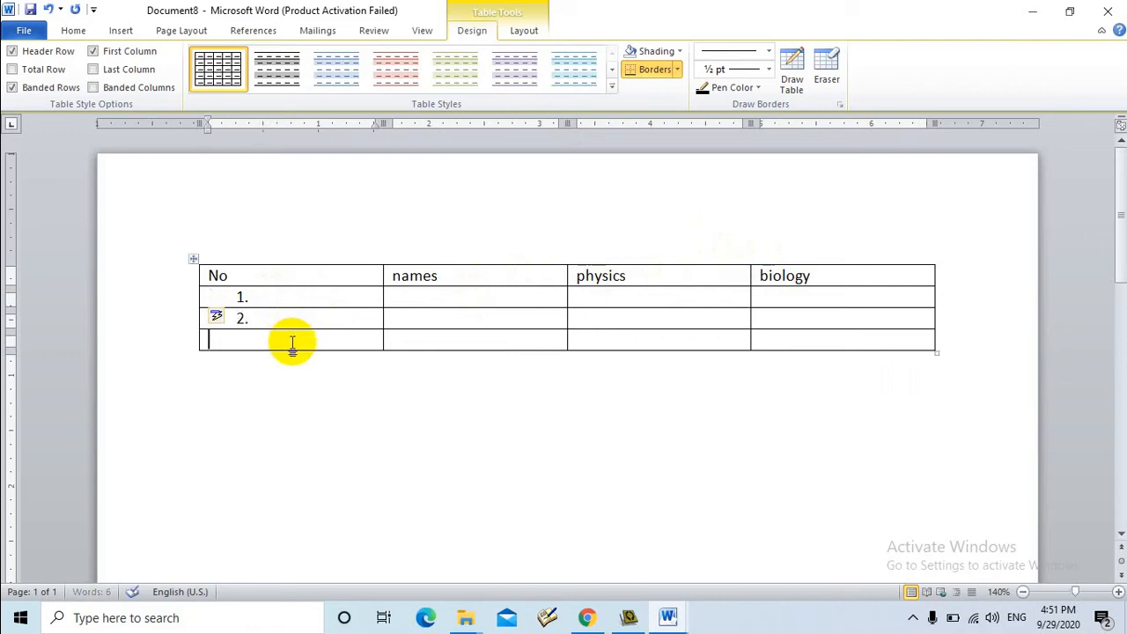
{"action": "type", "text": "3."}
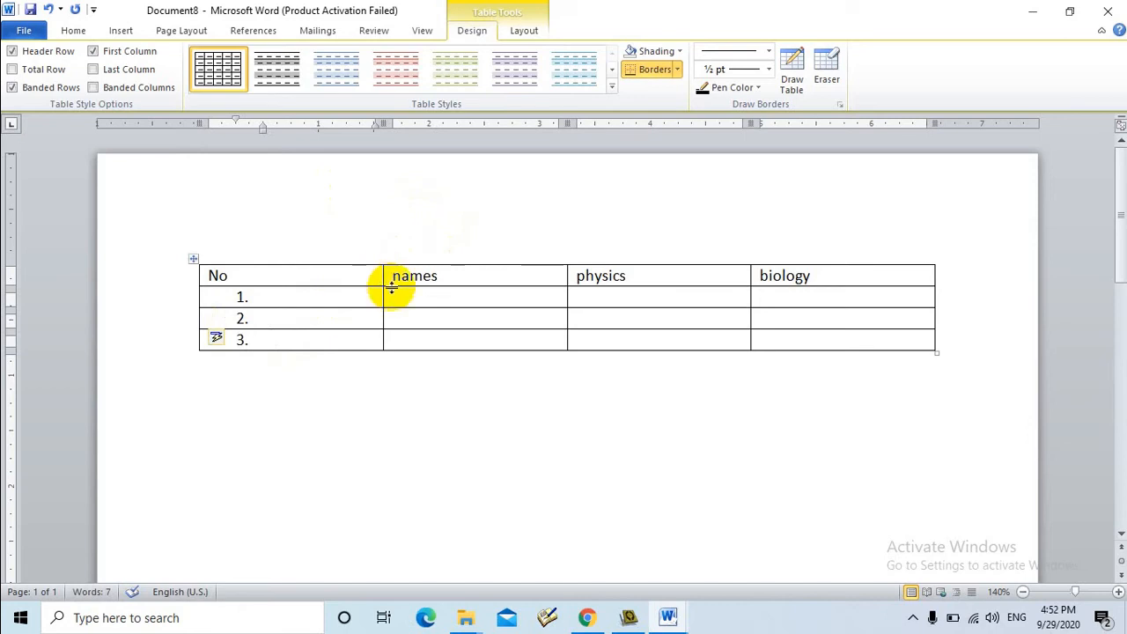
- Delete the entire table with the No, names, physics and biology headings
{"action": "left_click", "coordinate": [596, 302]}
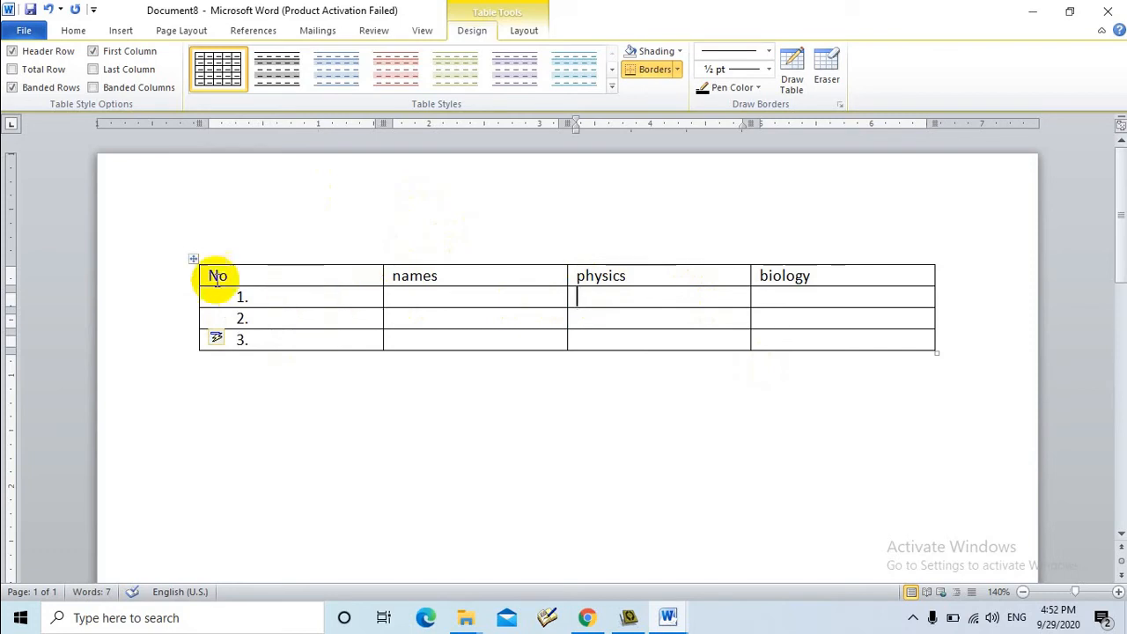
{"action": "left_click", "coordinate": [192, 259]}
{"action": "key", "text": "BackSpace"}
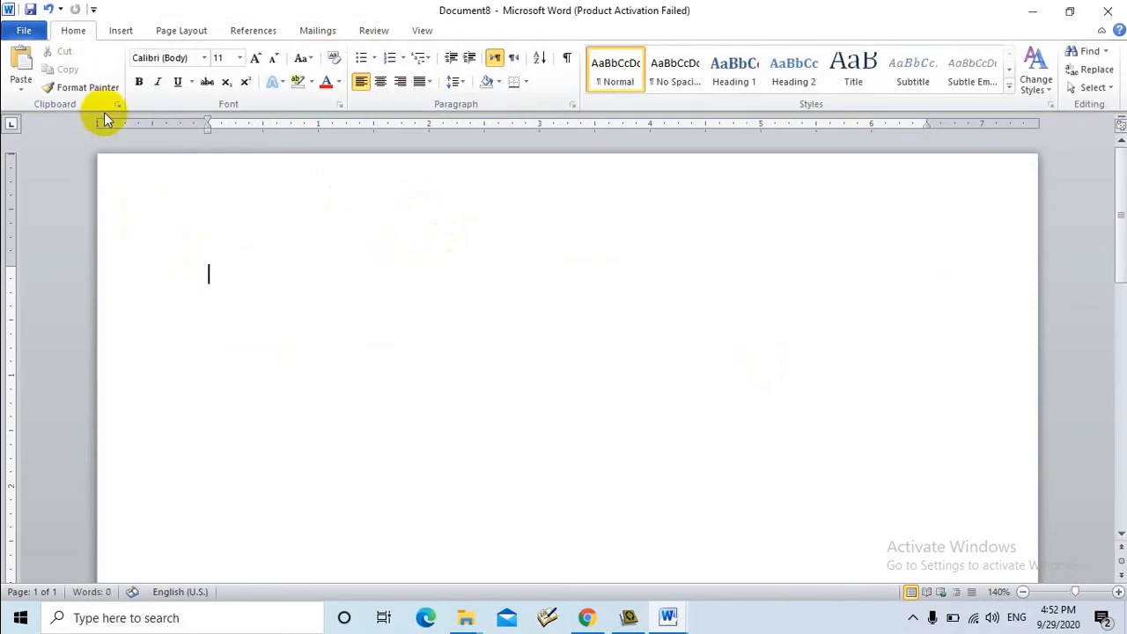
- Insert a table with 6 columns and 5 rows by specifying its exact size, keeping the automatic fixed column width
{"action": "left_click", "coordinate": [120, 30]}
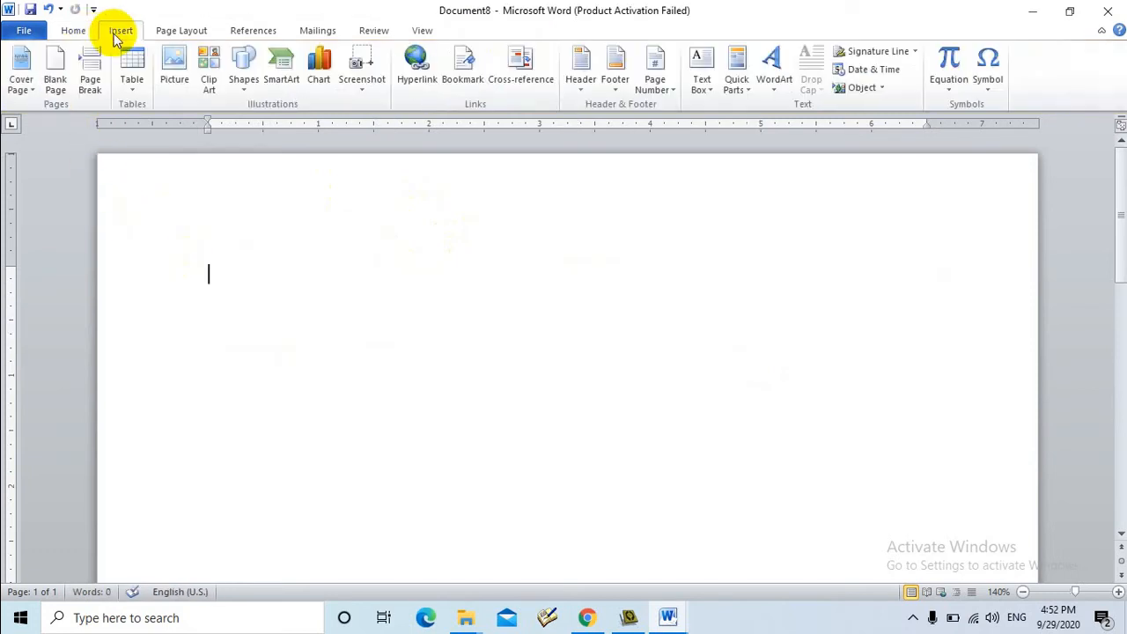
{"action": "left_click", "coordinate": [143, 83]}
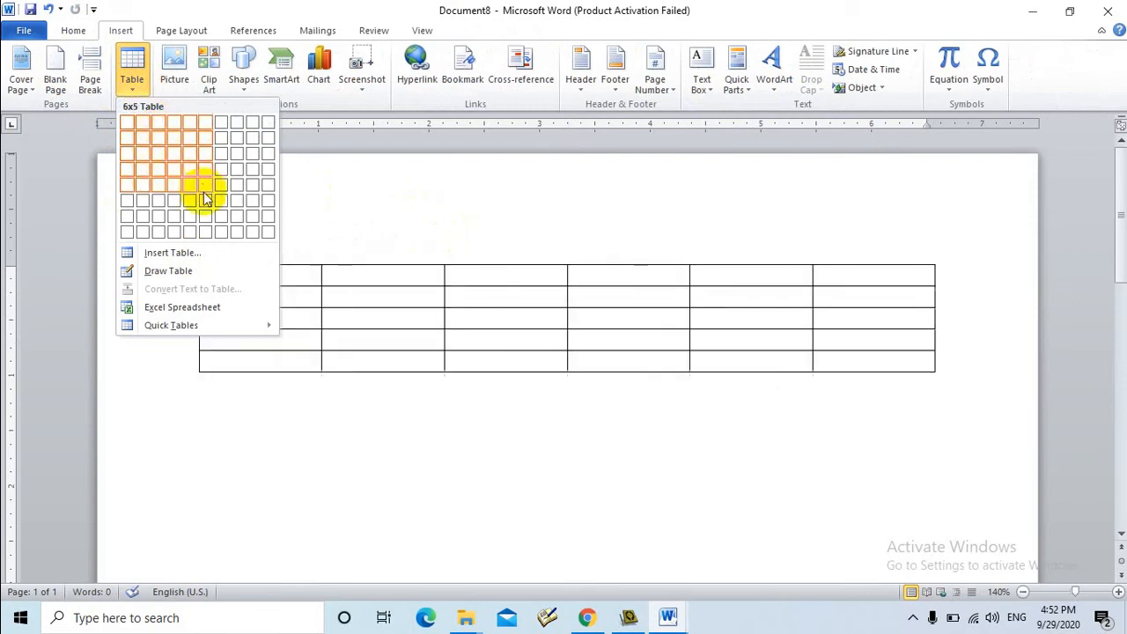
{"action": "left_click", "coordinate": [205, 252]}
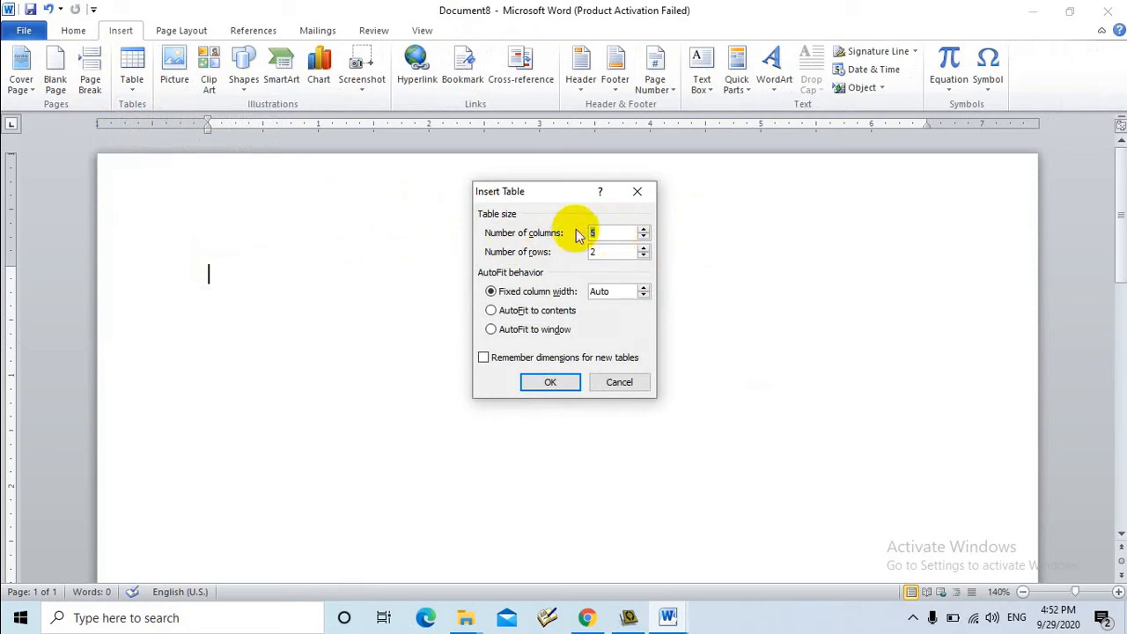
{"action": "left_click", "coordinate": [605, 252]}
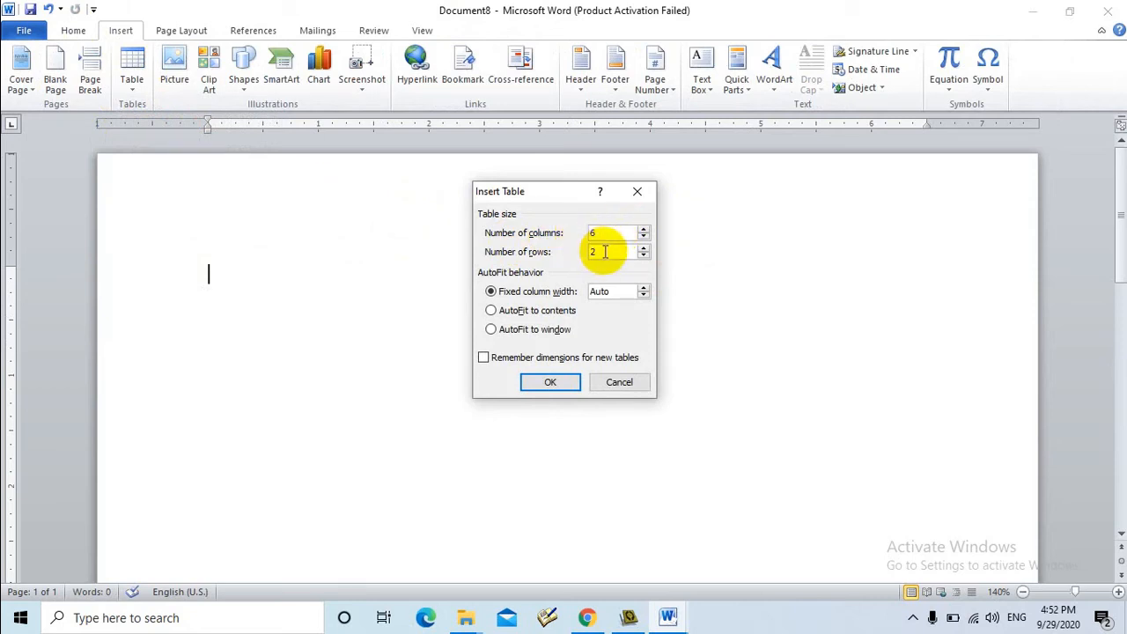
{"action": "left_click_drag", "start_coordinate": [605, 252], "coordinate": [577, 255]}
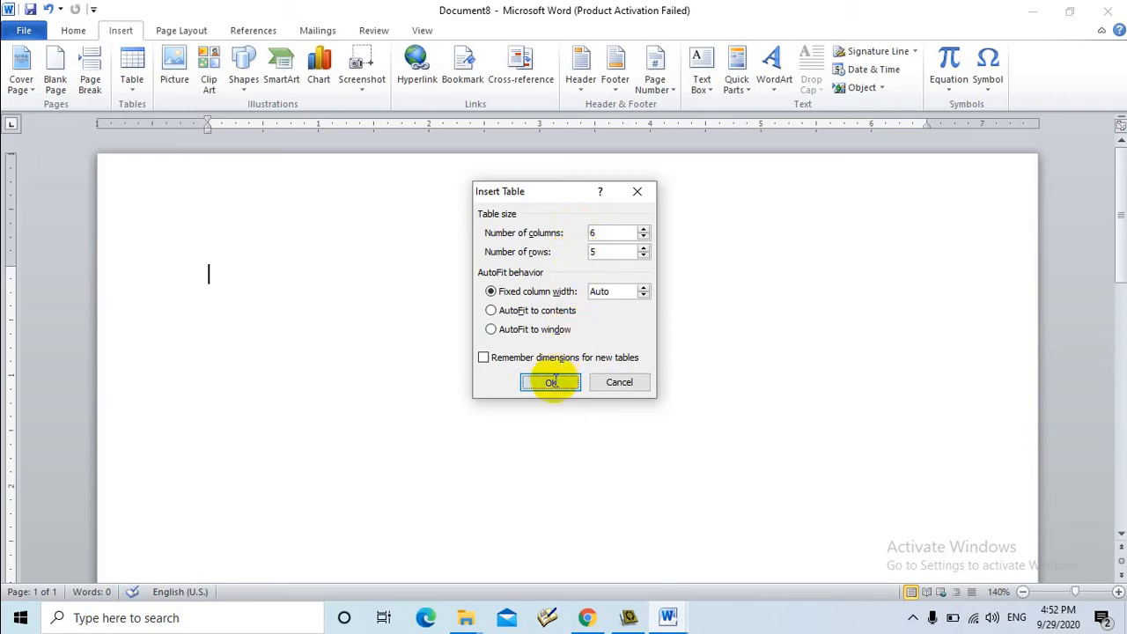
{"action": "left_click", "coordinate": [553, 382]}
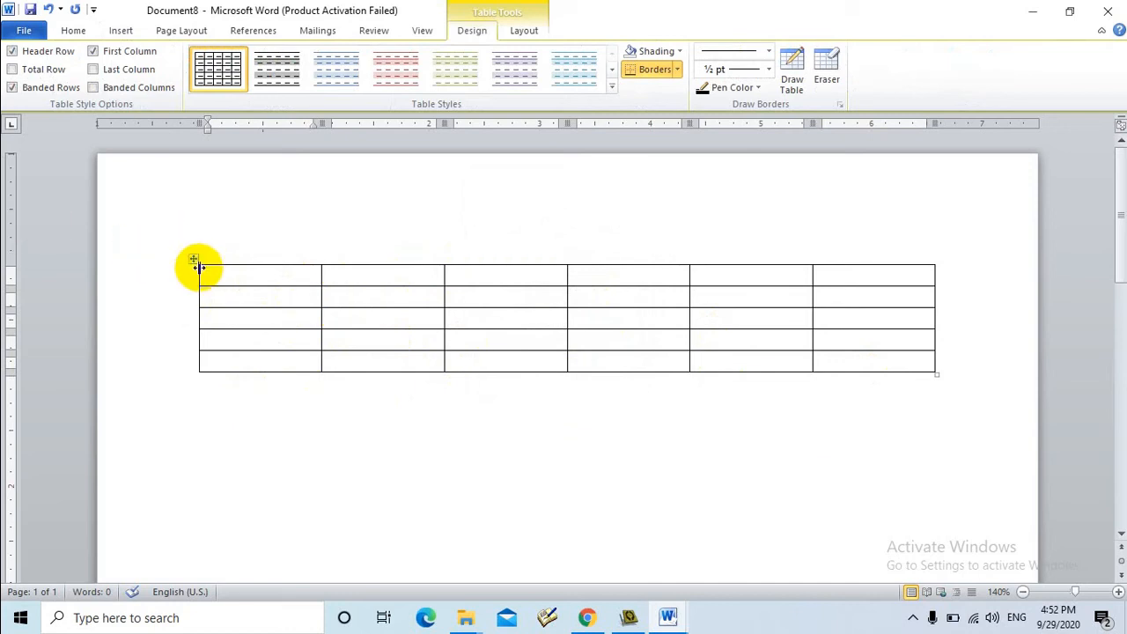
{"action": "left_click_drag", "start_coordinate": [214, 272], "coordinate": [951, 294]}
{"action": "left_click_drag", "start_coordinate": [261, 273], "coordinate": [269, 362]}
{"action": "left_click_drag", "start_coordinate": [363, 273], "coordinate": [389, 365]}
{"action": "left_click_drag", "start_coordinate": [514, 274], "coordinate": [513, 275]}
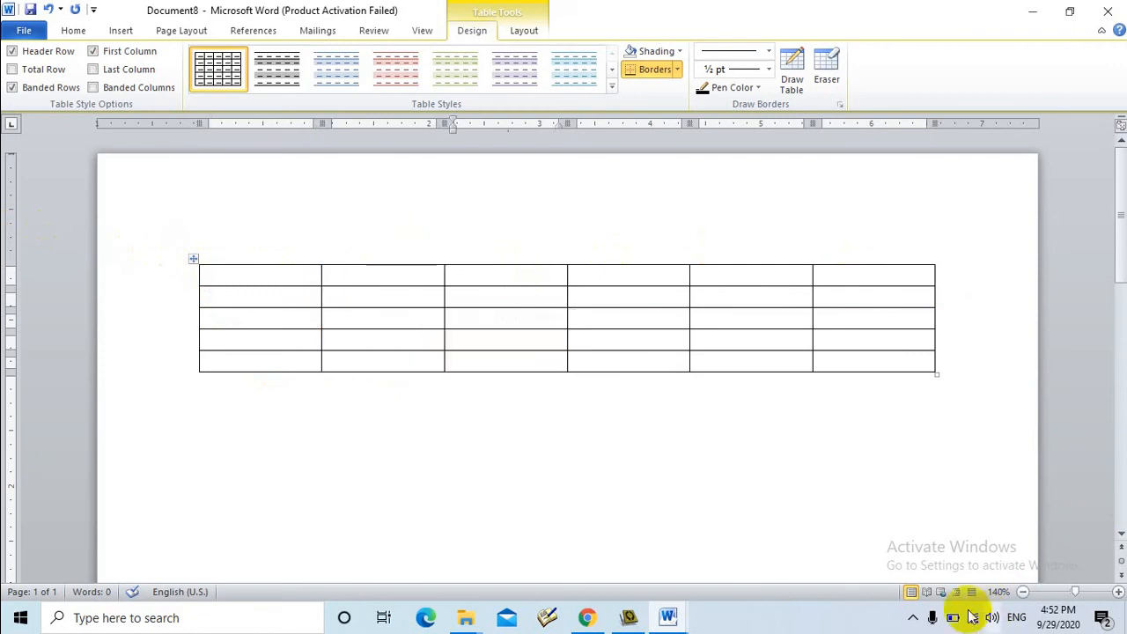
- Delete the entire empty six-column table from the page
{"action": "left_click", "coordinate": [72, 30]}
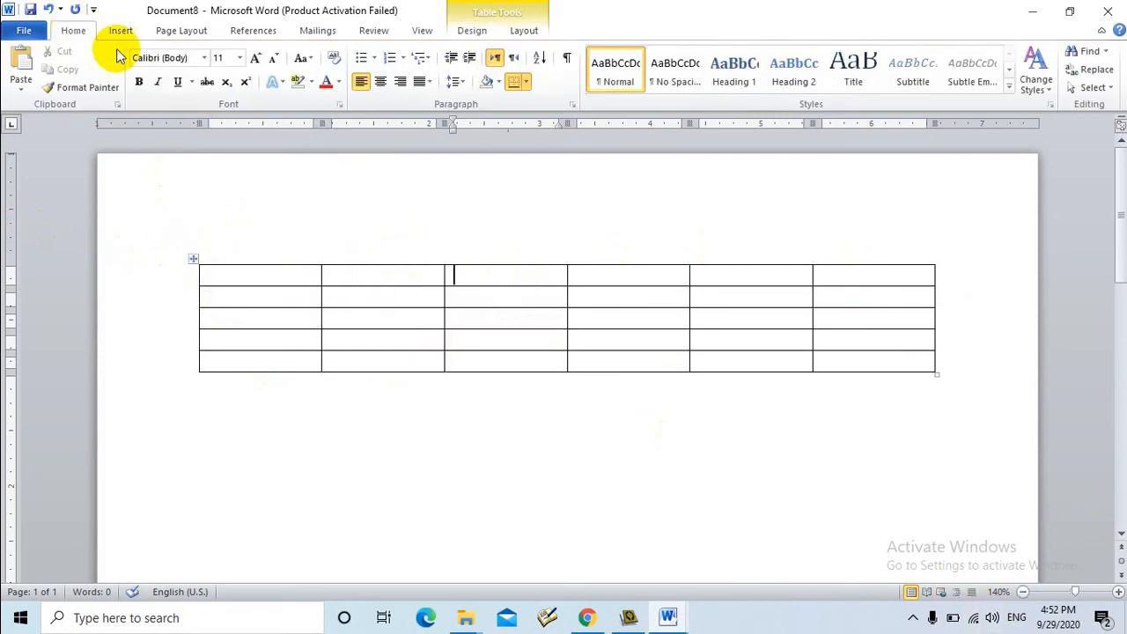
{"action": "left_click", "coordinate": [120, 30]}
{"action": "left_click", "coordinate": [194, 260]}
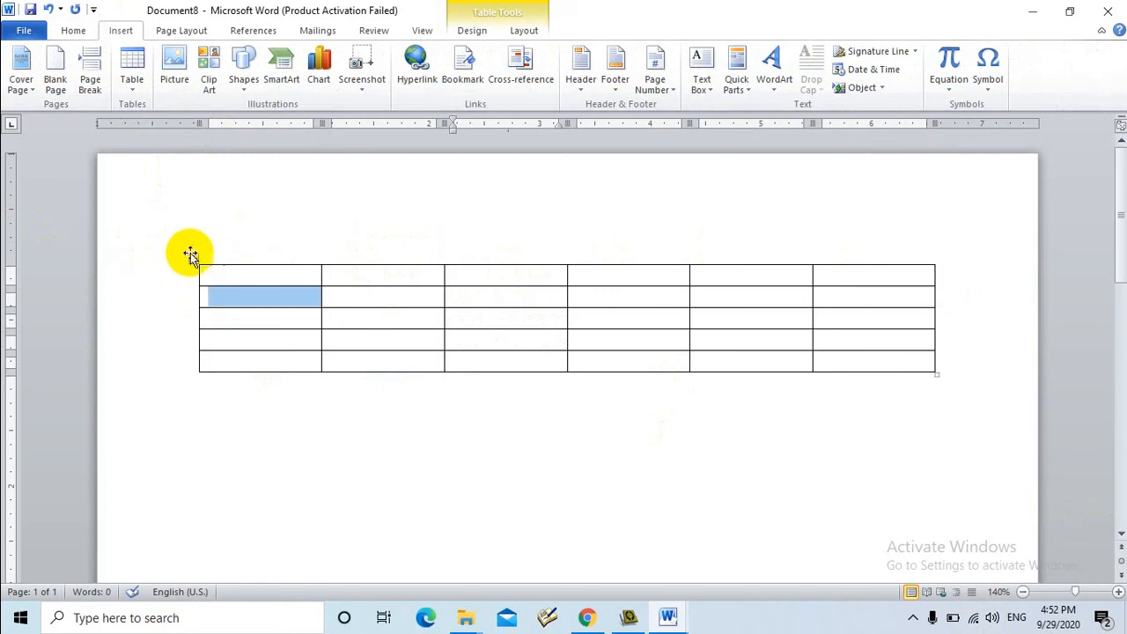
{"action": "key", "text": "BackSpace"}
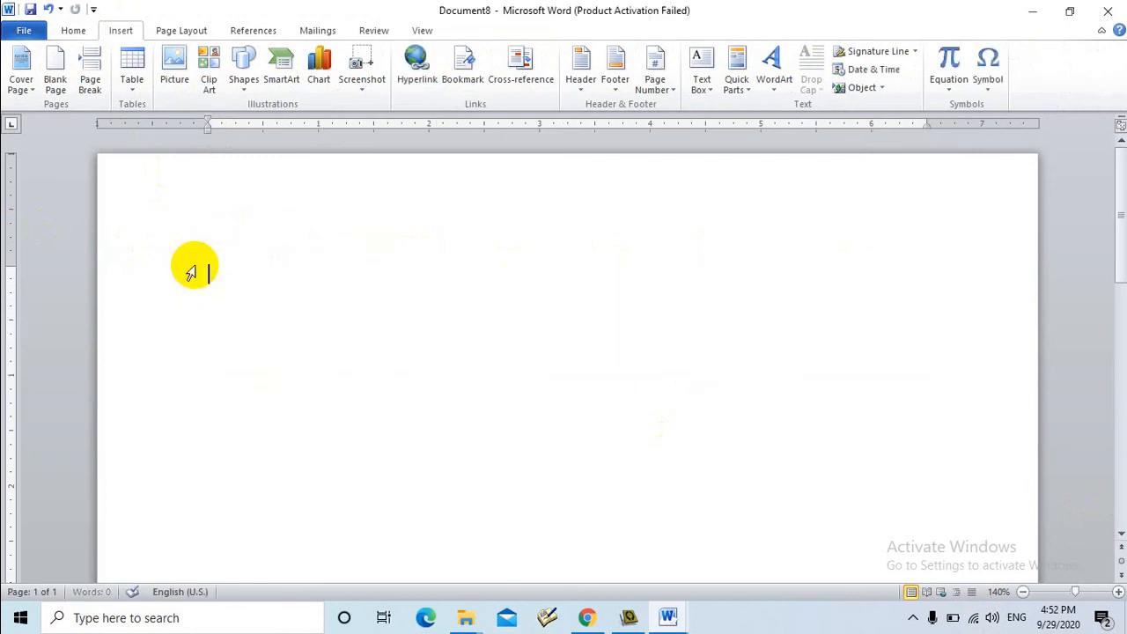
- Draw a freehand table about 1.5 in wide, smaller boxes inside it, and a separate box about 1.2 in wide to its right
{"action": "left_click", "coordinate": [133, 79]}
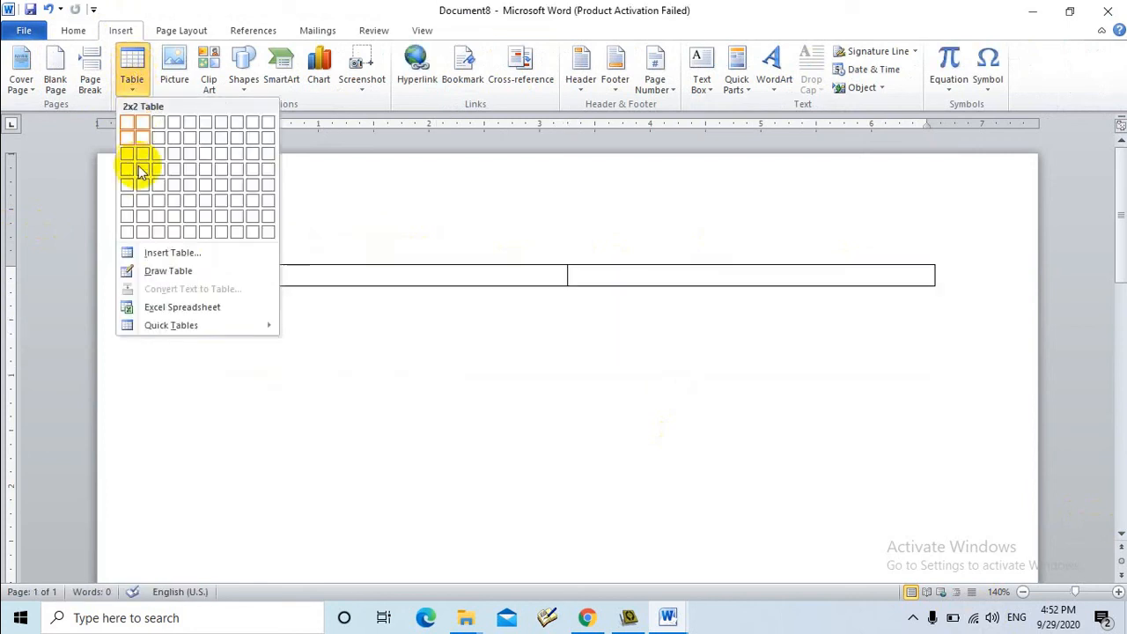
{"action": "left_click", "coordinate": [176, 274]}
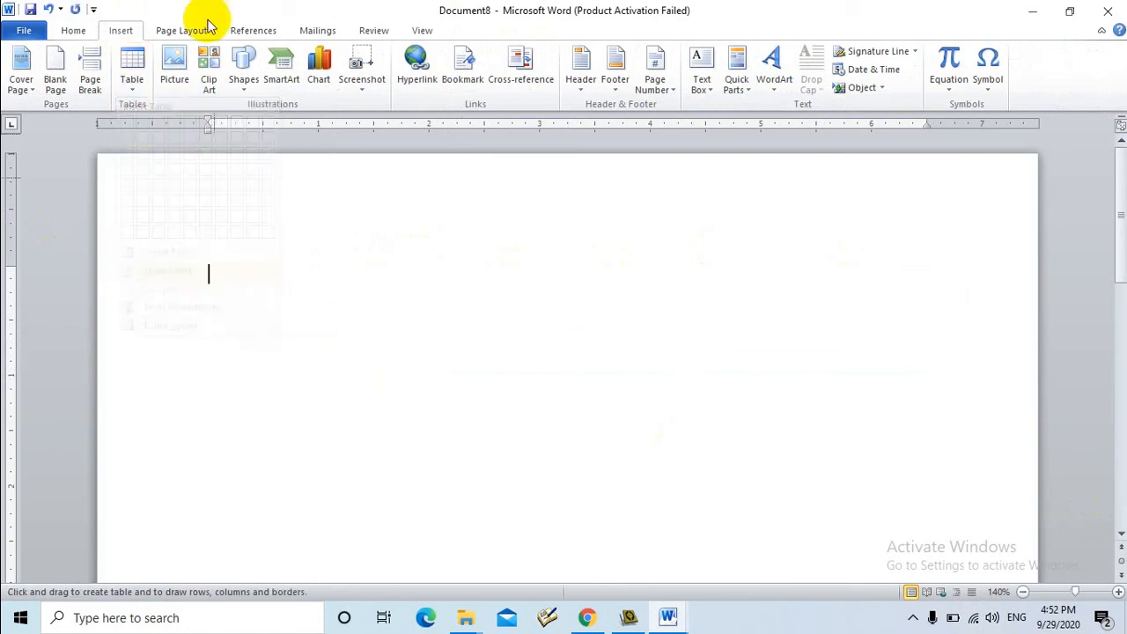
{"action": "mouse_move", "coordinate": [201, 263]}
{"action": "left_mouse_down"}
{"action": "mouse_move", "coordinate": [365, 326]}
{"action": "mouse_move", "coordinate": [362, 335]}
{"action": "left_mouse_up"}
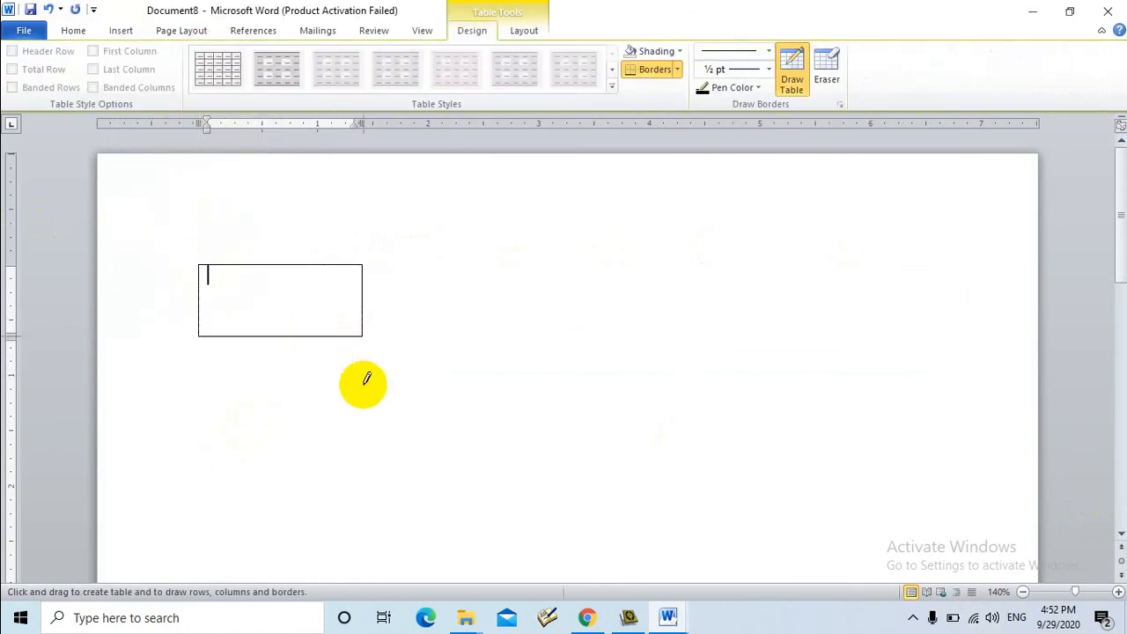
{"action": "mouse_move", "coordinate": [229, 278]}
{"action": "left_mouse_down"}
{"action": "mouse_move", "coordinate": [278, 317]}
{"action": "mouse_move", "coordinate": [311, 314]}
{"action": "mouse_move", "coordinate": [360, 335]}
{"action": "left_mouse_up"}
{"action": "mouse_move", "coordinate": [406, 280]}
{"action": "left_mouse_down"}
{"action": "mouse_move", "coordinate": [403, 340]}
{"action": "mouse_move", "coordinate": [534, 355]}
{"action": "left_mouse_up"}
- Erase the upper and left borders of the separate drawn box and leave the Eraser tool
{"action": "left_click", "coordinate": [828, 83]}
{"action": "left_click", "coordinate": [453, 280]}
{"action": "left_click", "coordinate": [407, 324]}
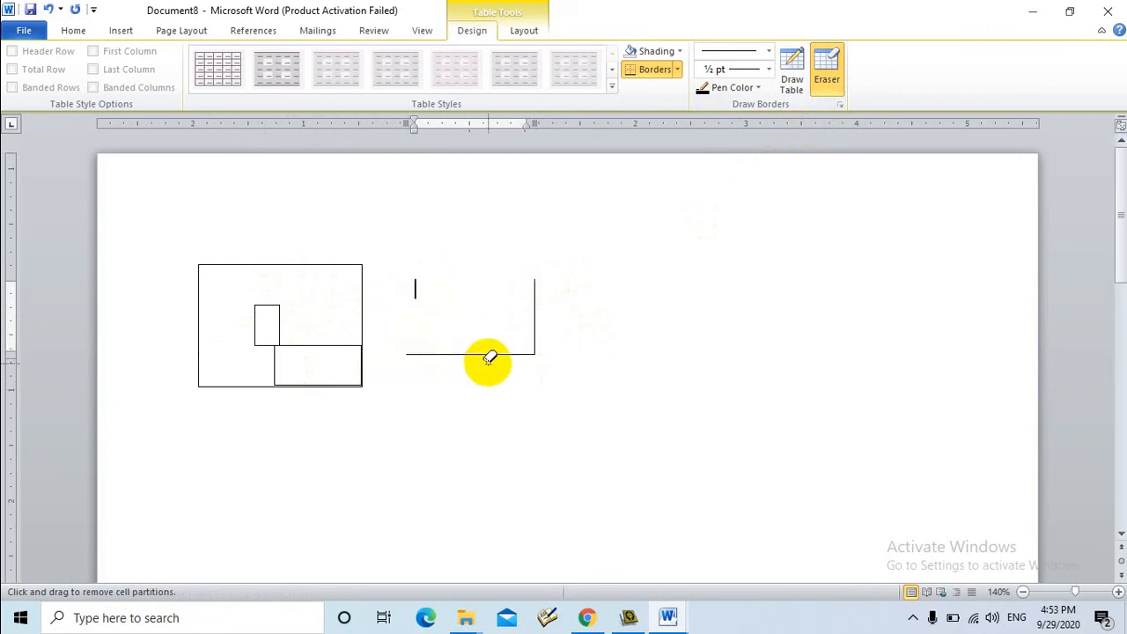
{"action": "key", "text": "Escape"}
{"action": "left_click", "coordinate": [532, 323]}
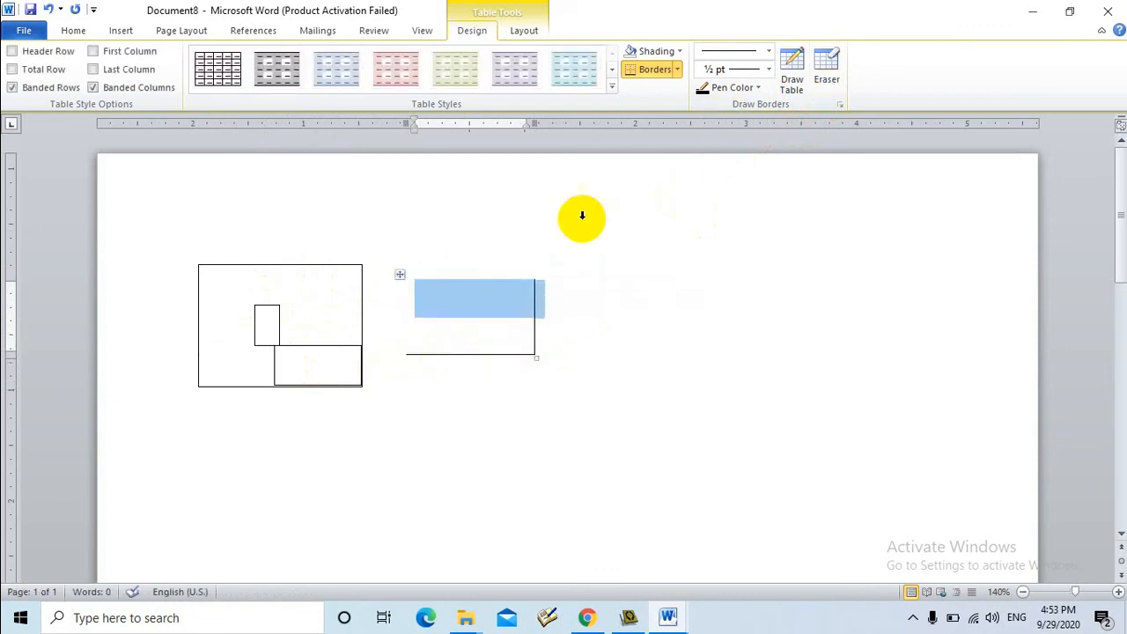
{"action": "left_click", "coordinate": [395, 275]}
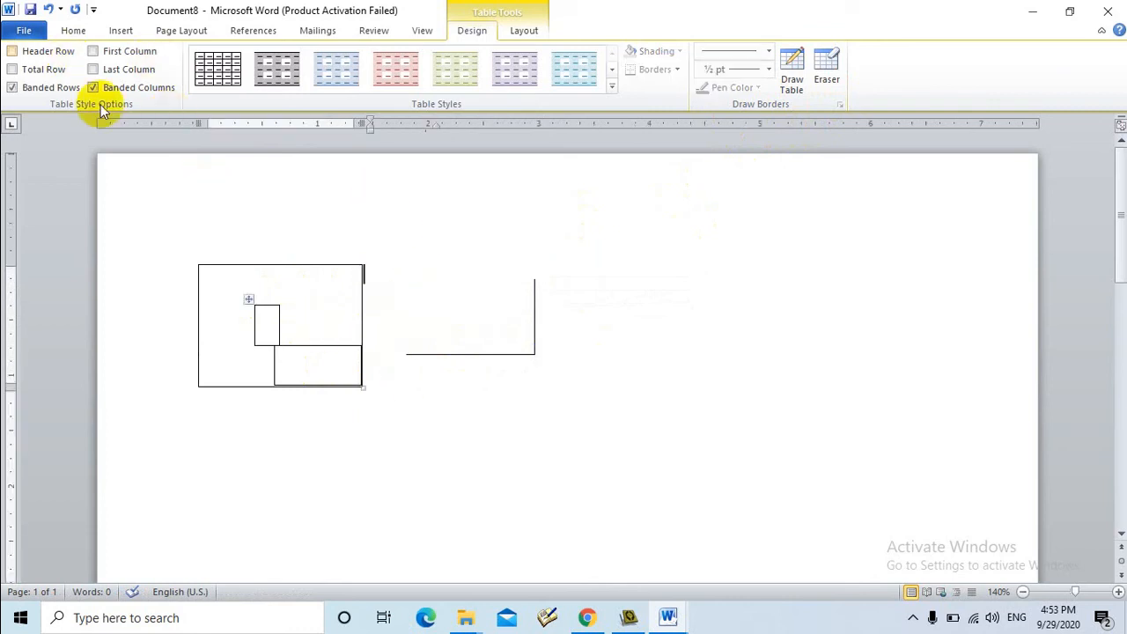
{"action": "left_click", "coordinate": [73, 30]}
{"action": "left_click", "coordinate": [121, 30]}
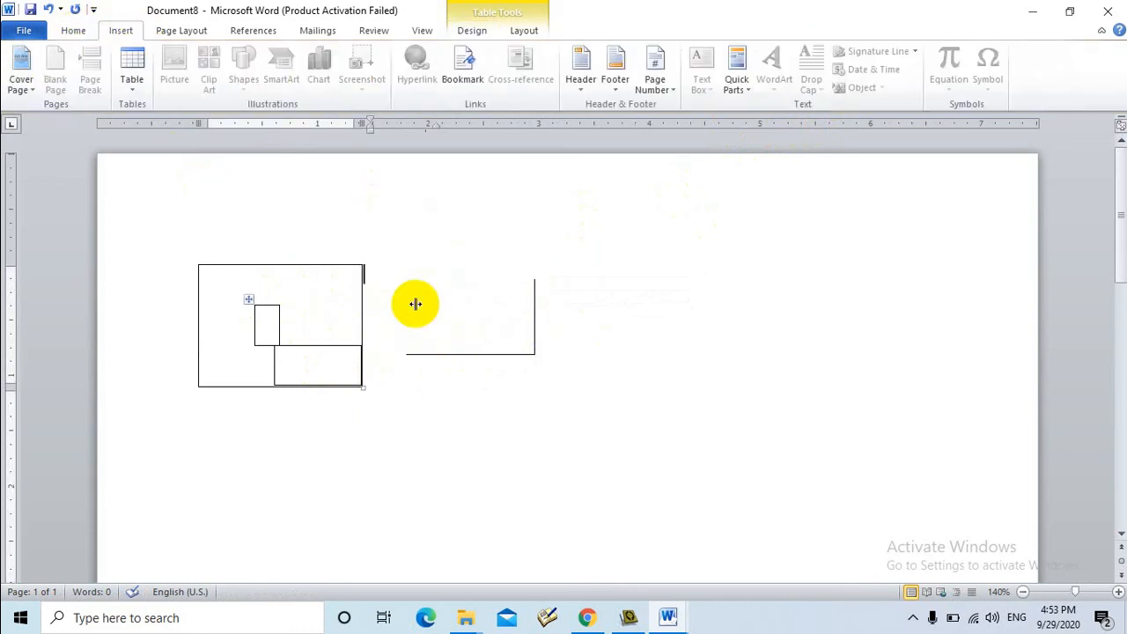
{"action": "left_click", "coordinate": [913, 617]}
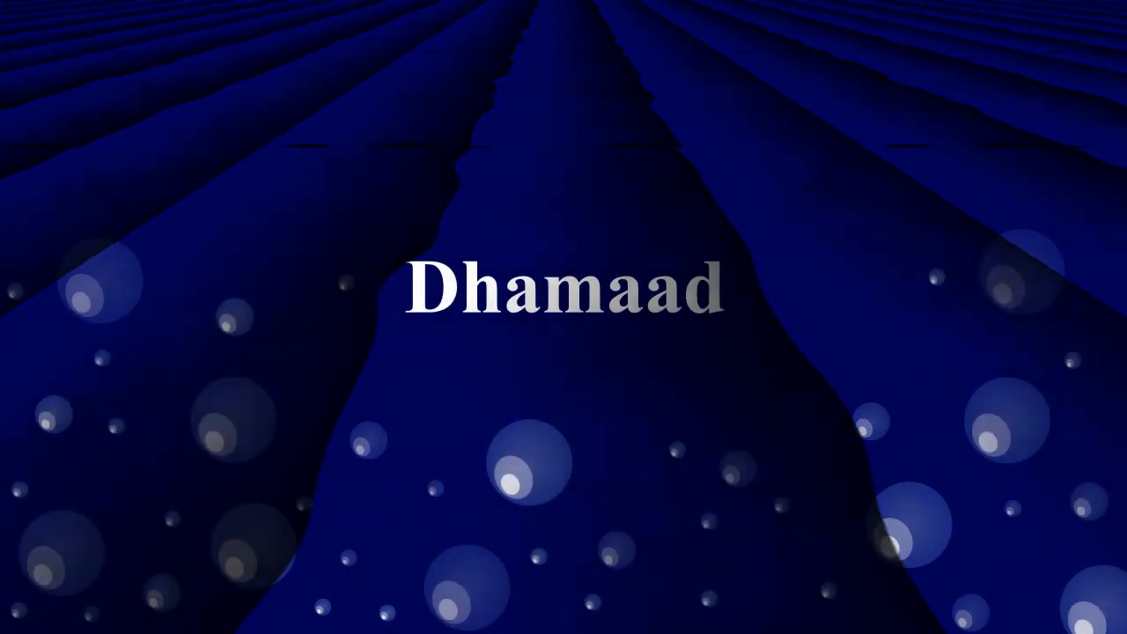